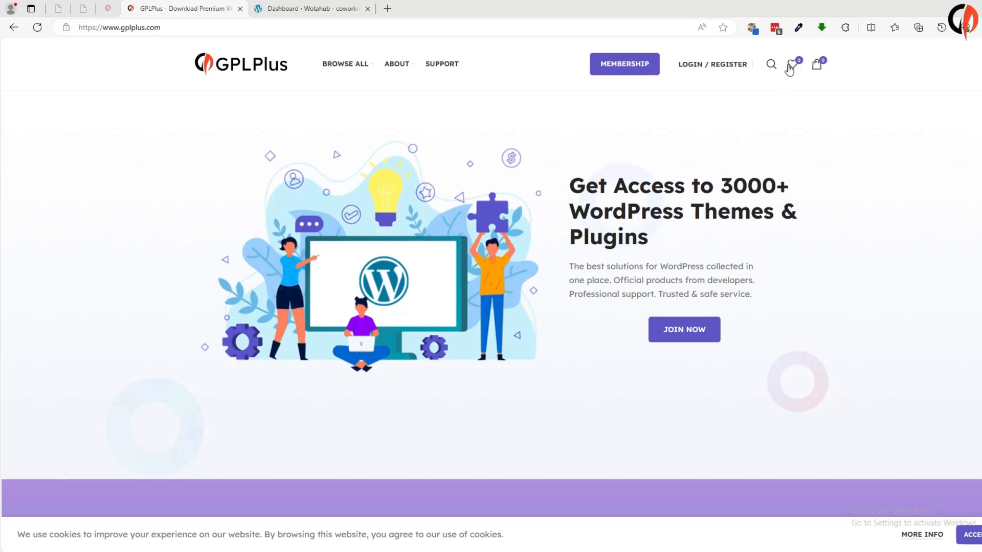
Step: Search the GPLPlus store for "Insoand" and open the product page of the IT Startup & SaaS Agency WordPress theme
click(771, 65)
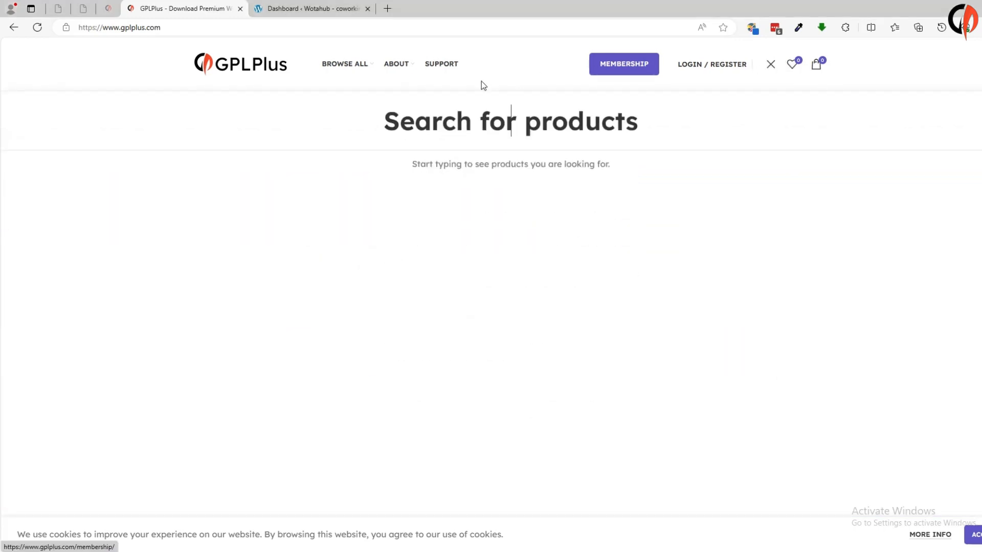
text(Insoand)
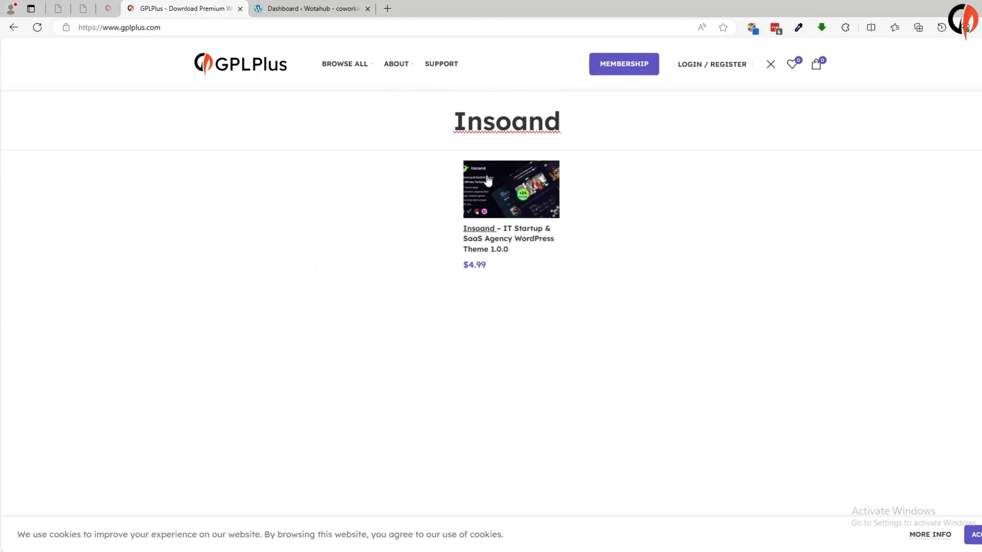
click(491, 207)
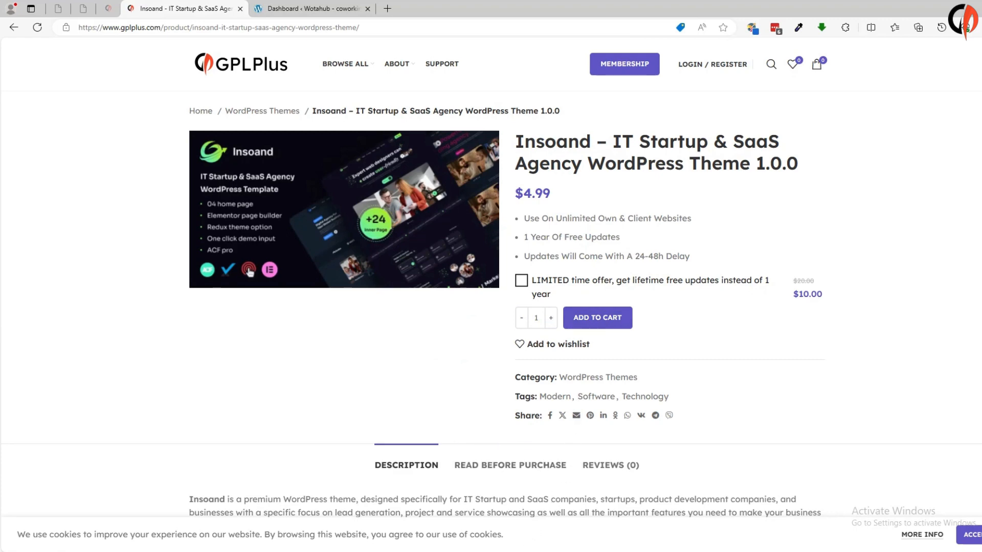
Step: Extract the CC-insoand-v1.0.0 archive on the Desktop into its own folder and open the insoand-it-startup-saas-agency-wordpress-theme folder inside it
click(459, 551)
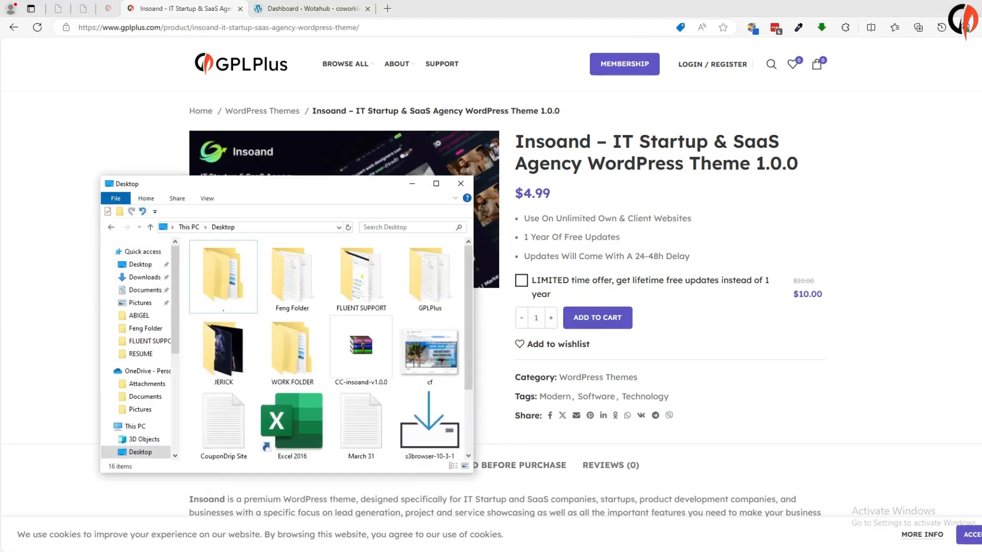
right_click(360, 354)
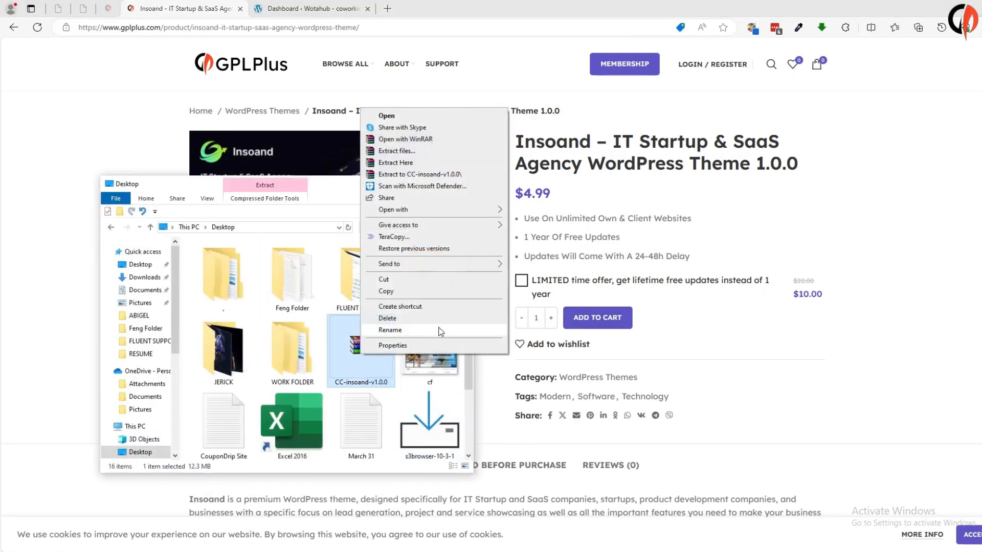
click(407, 153)
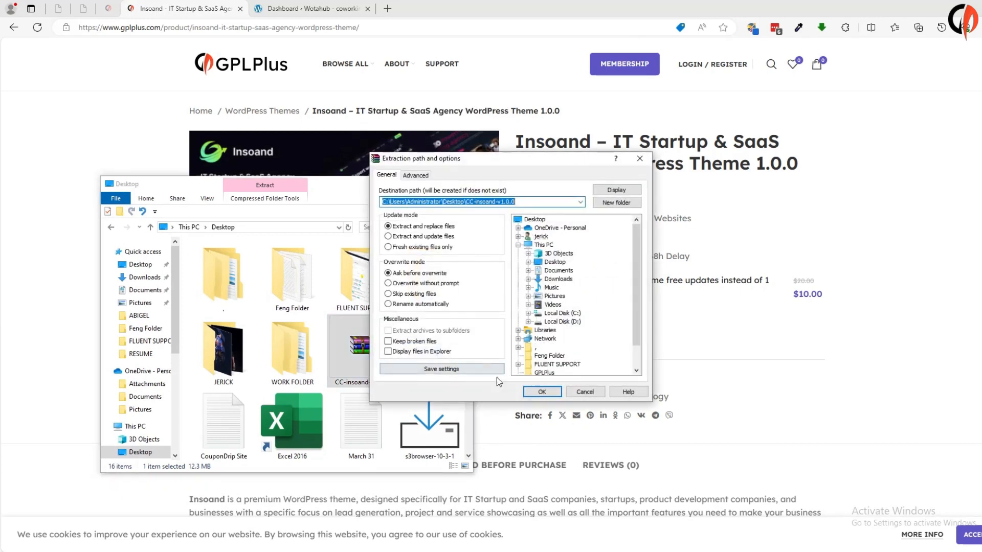
click(543, 393)
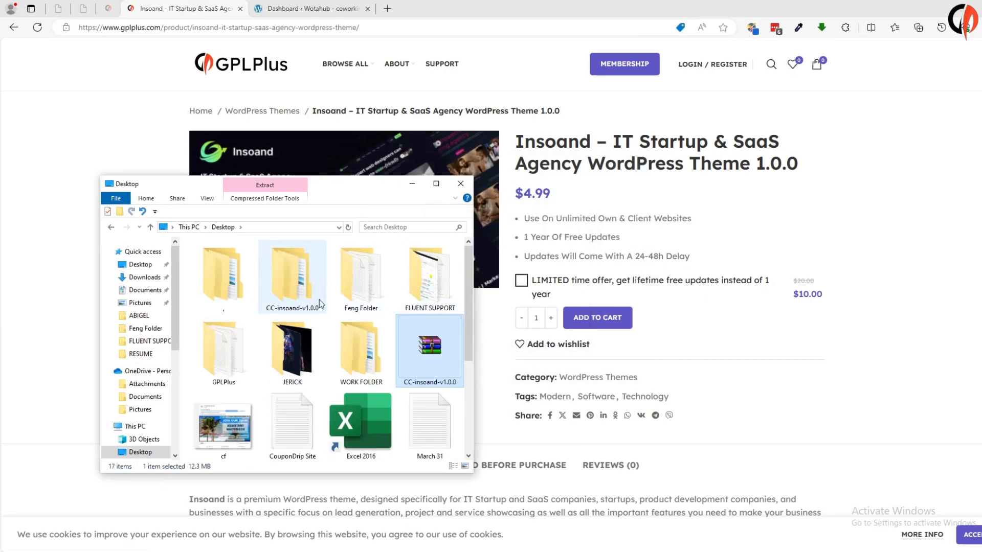
double_click(299, 285)
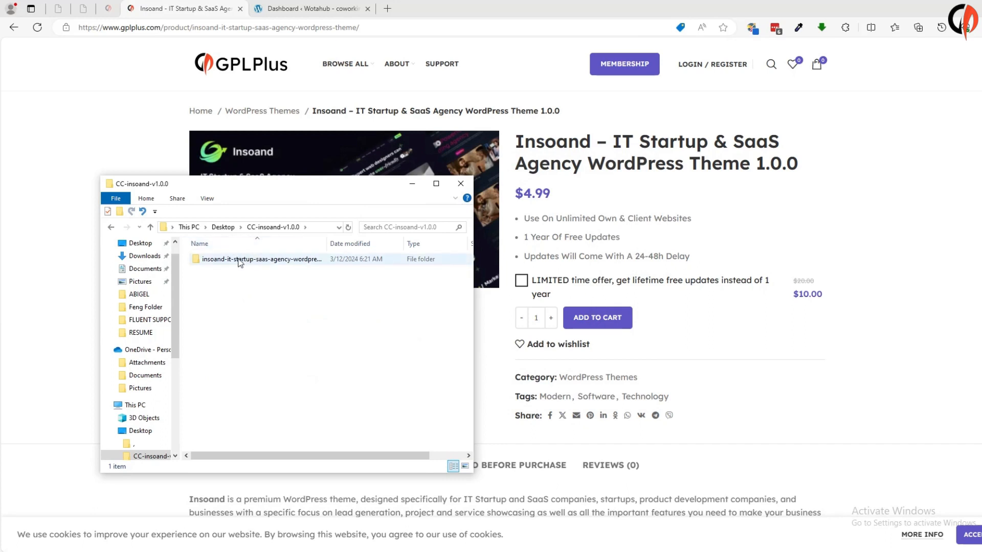
double_click(240, 261)
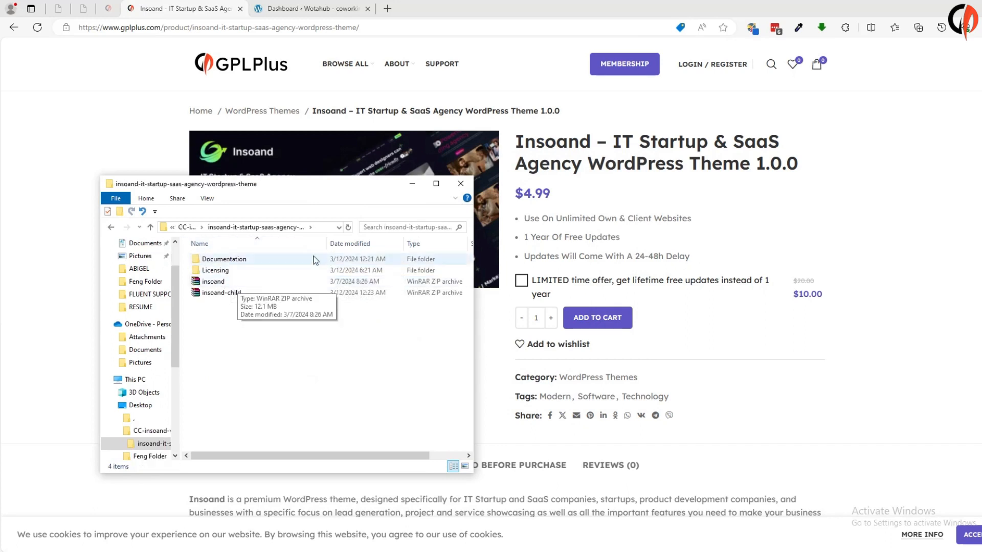
Step: Switch to the WordPress dashboard and open the upload form for adding a new theme
click(311, 10)
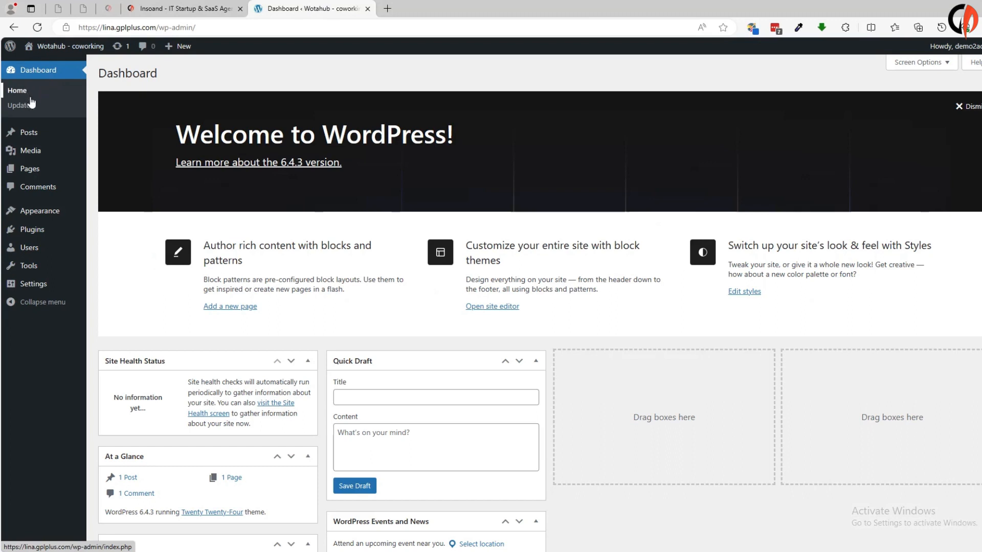
mouse_move(49, 211)
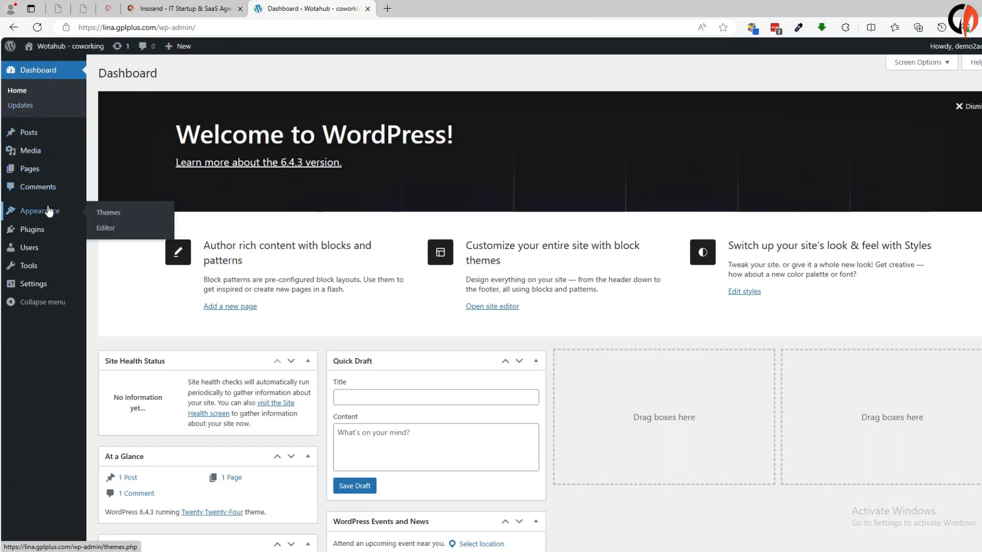
click(112, 217)
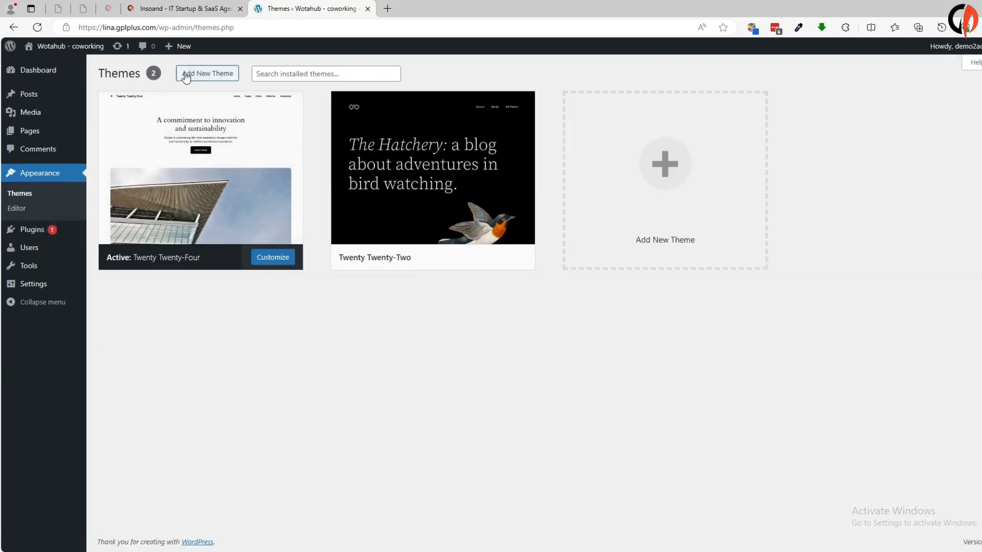
click(213, 76)
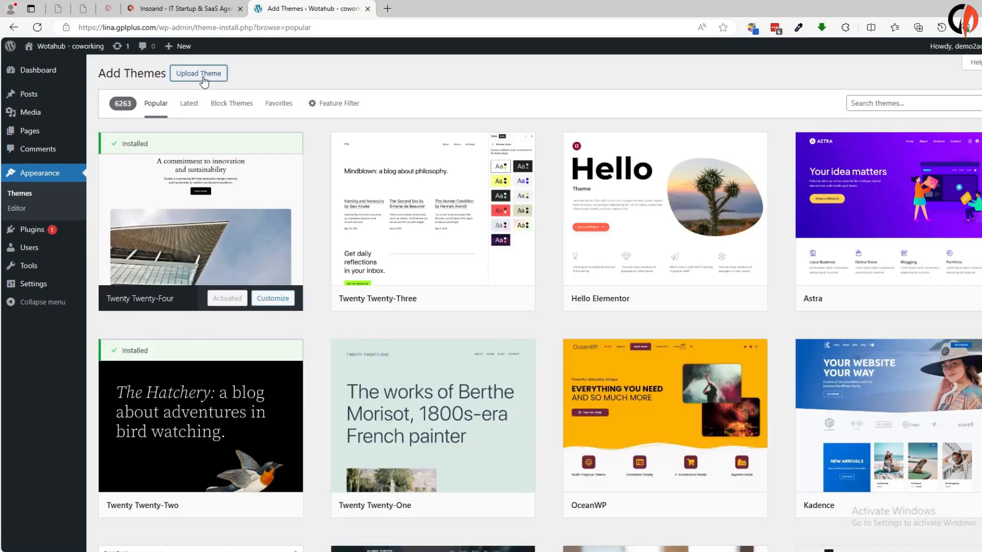
click(205, 77)
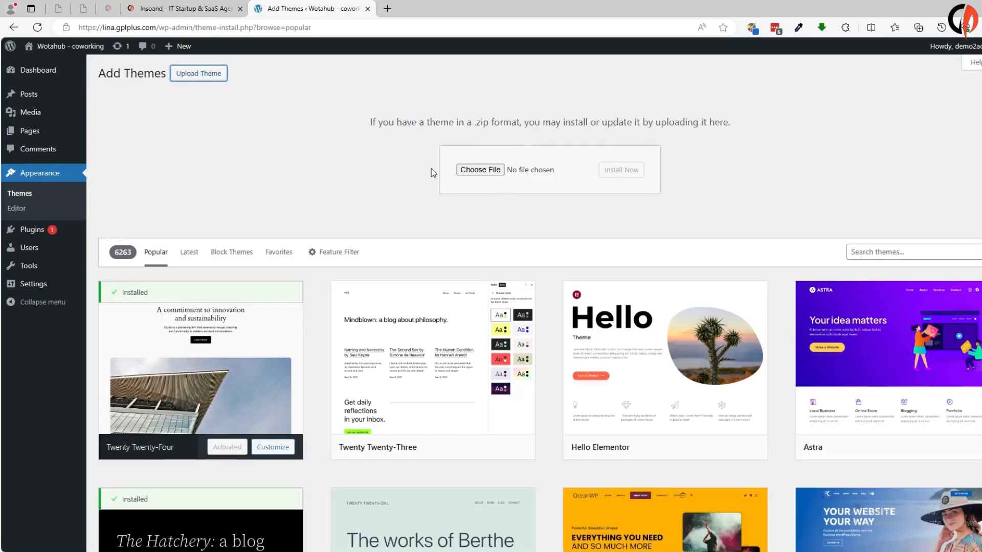
Step: Install the theme from insoand.zip in the extracted CC-insoand-v1.0.0 theme folder and activate it
click(481, 170)
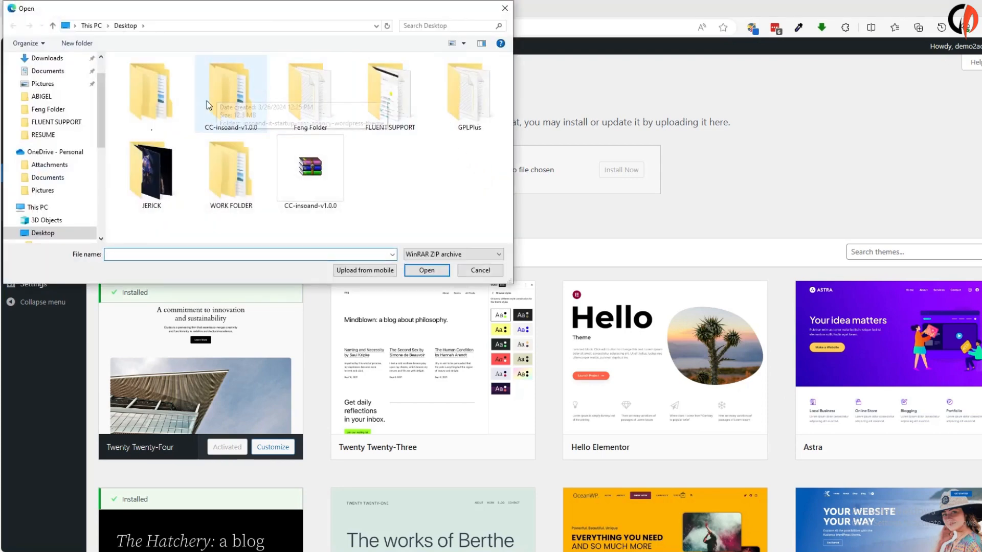
double_click(223, 103)
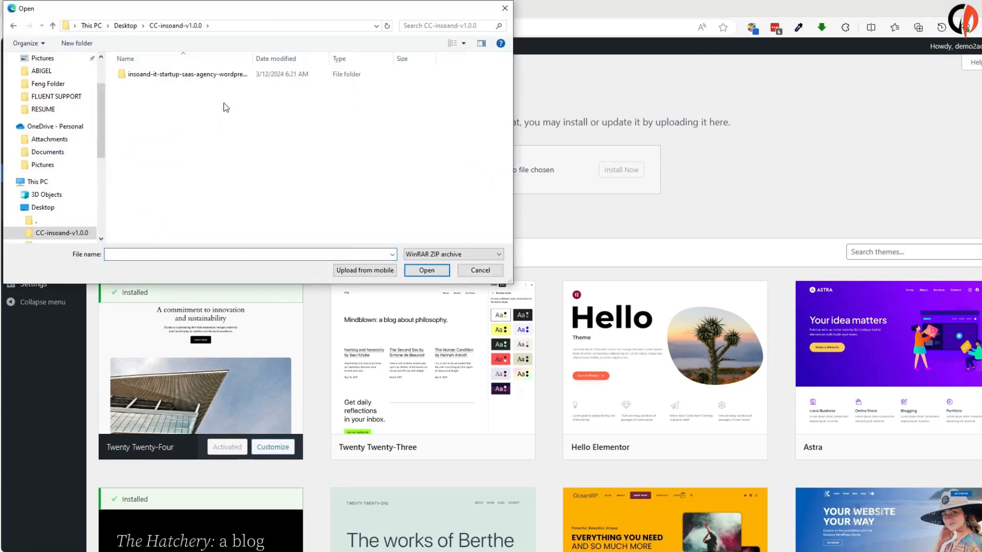
double_click(166, 75)
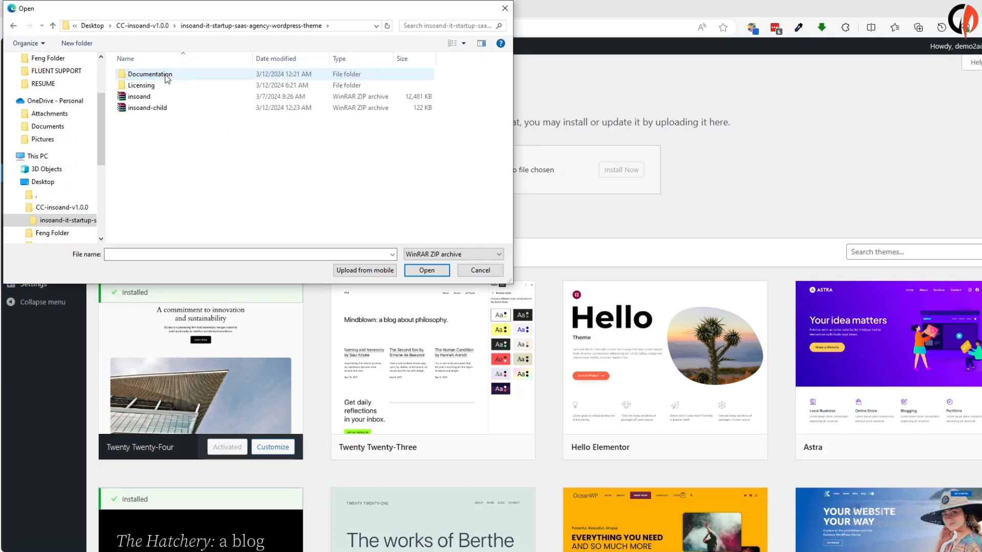
click(152, 98)
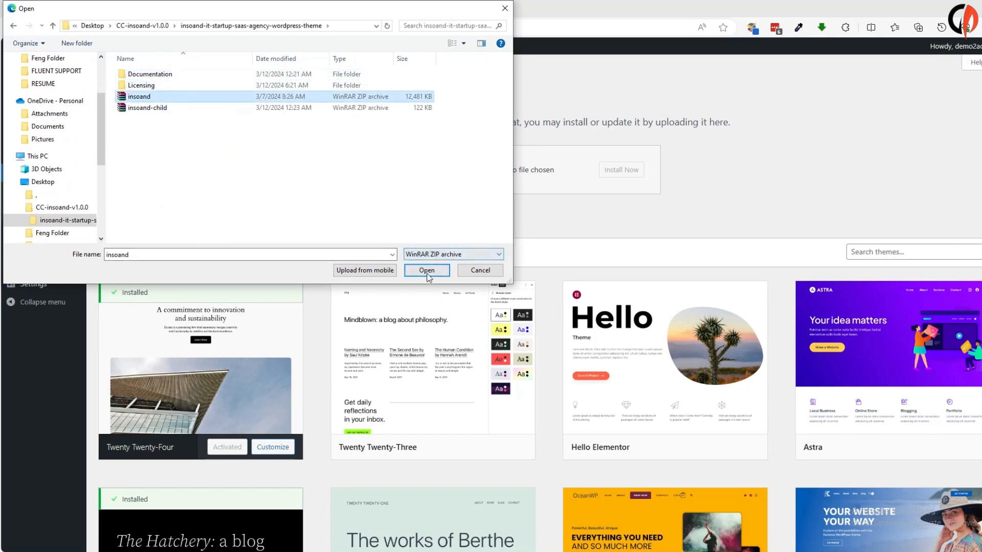
click(427, 269)
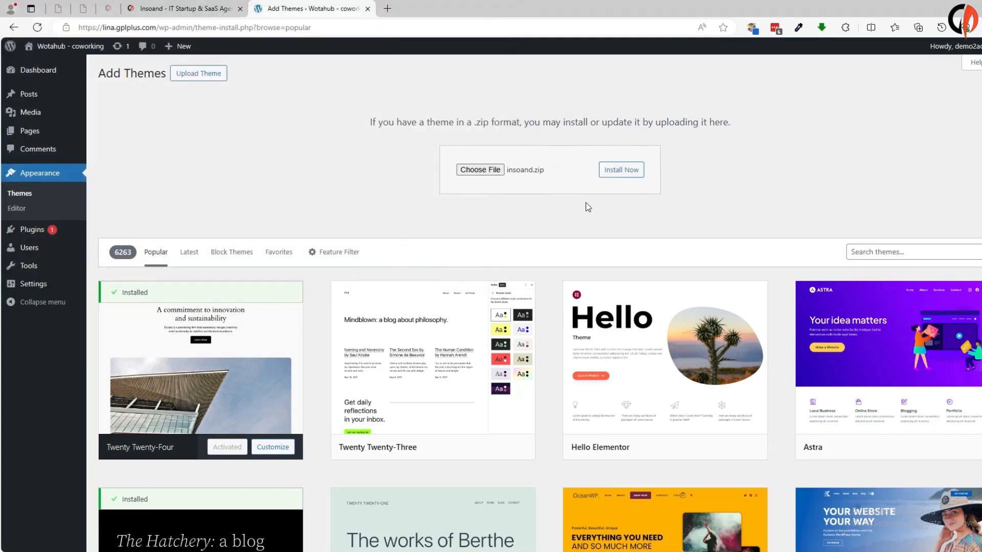
click(624, 174)
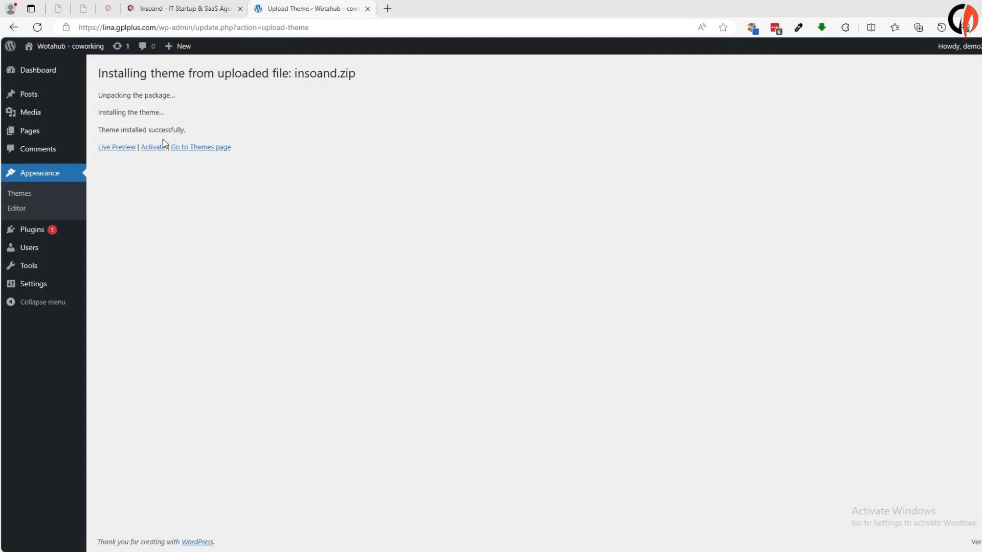
click(153, 147)
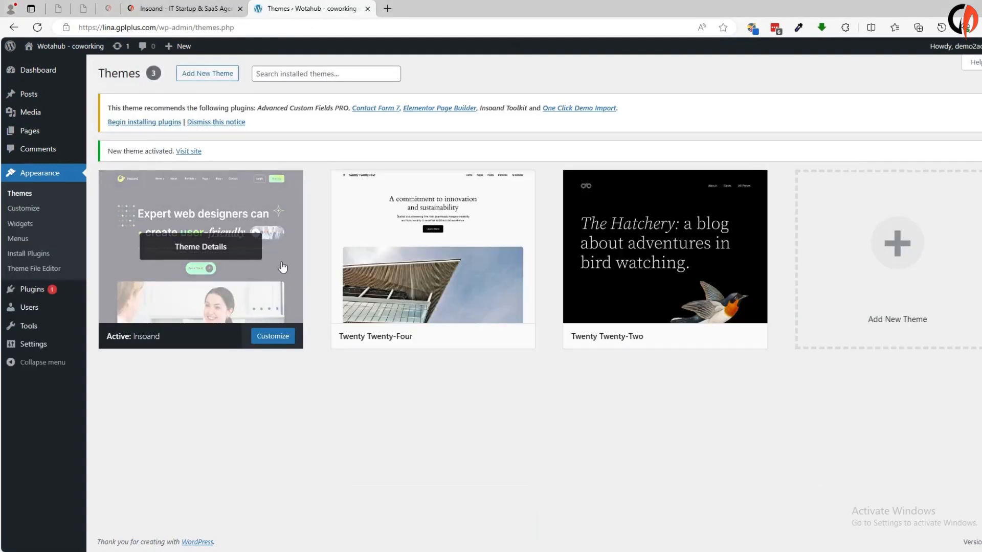
Step: Bulk install all five plugins recommended by the Insoand theme
click(145, 122)
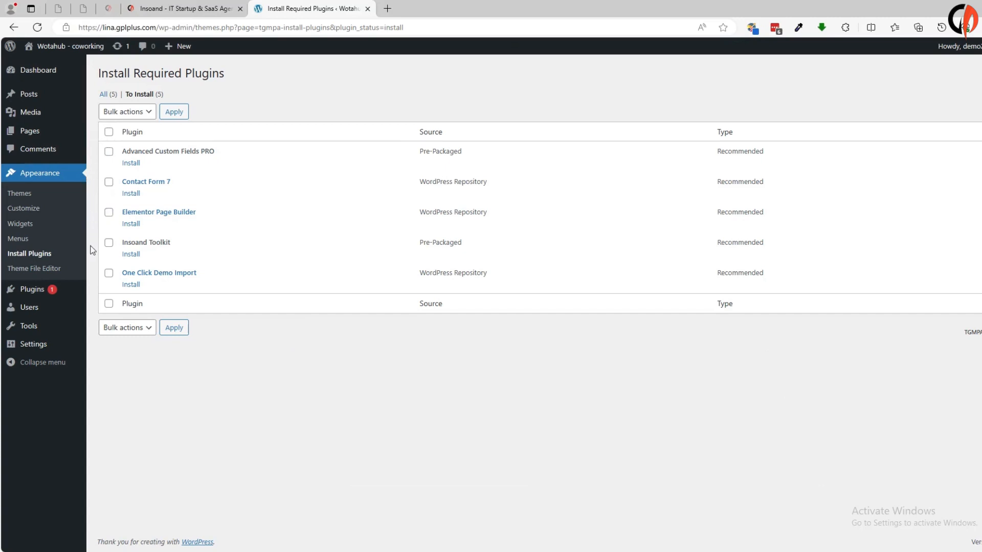
click(109, 305)
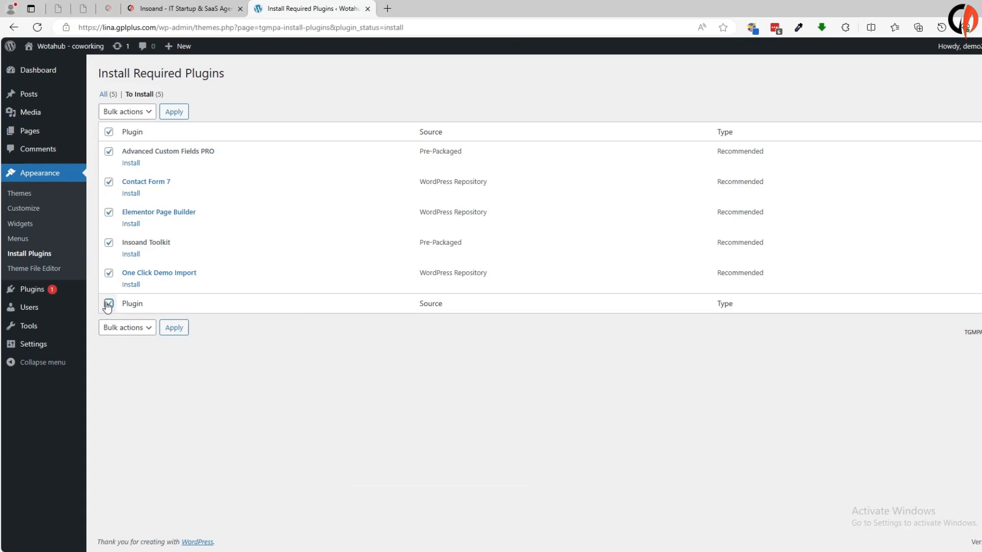
click(134, 112)
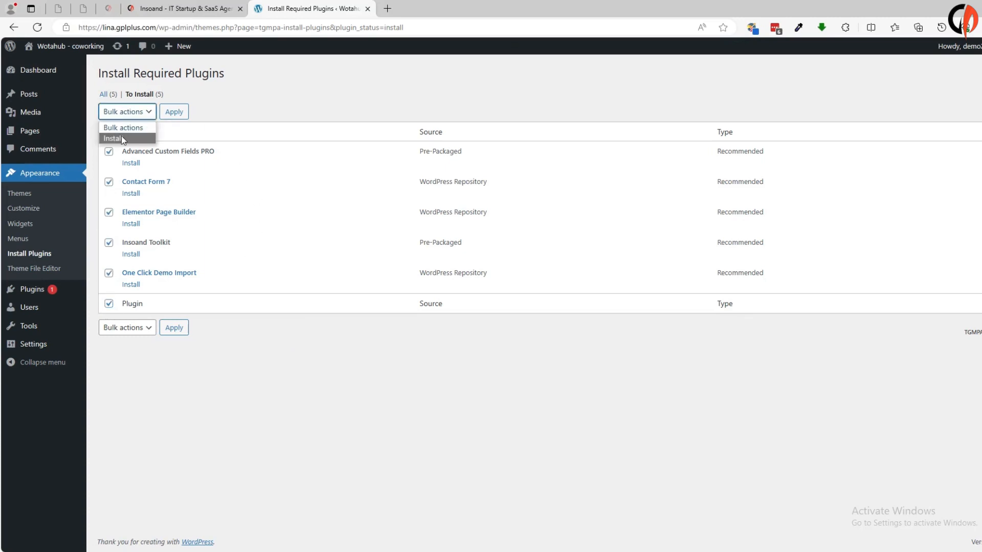
click(121, 140)
click(174, 114)
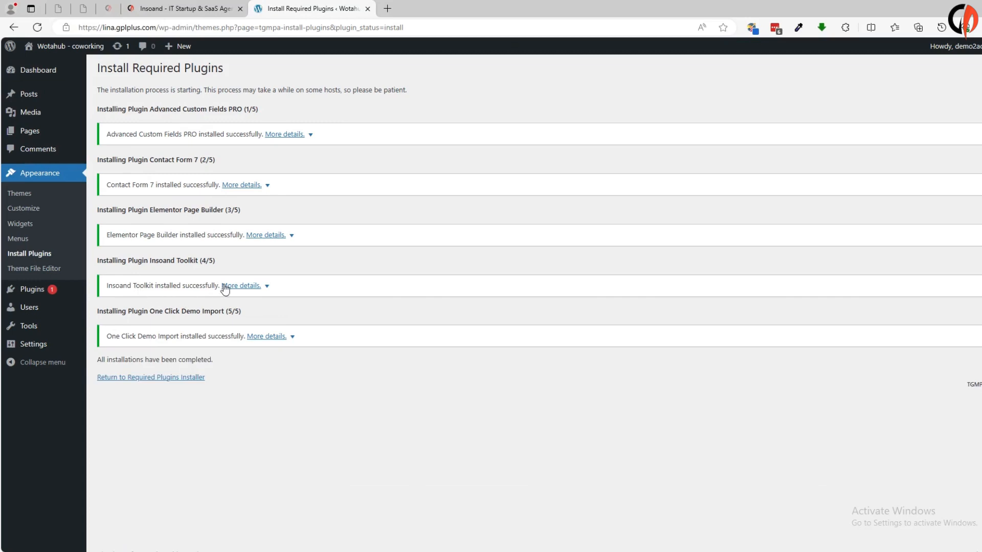
Step: Return to the required plugins list and bulk activate all five installed plugins
click(167, 378)
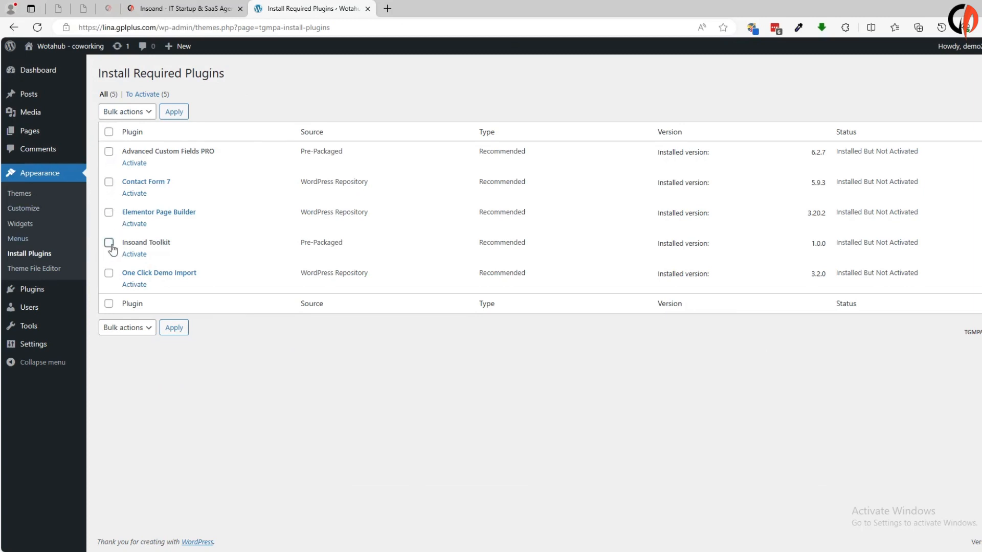
click(109, 304)
click(128, 112)
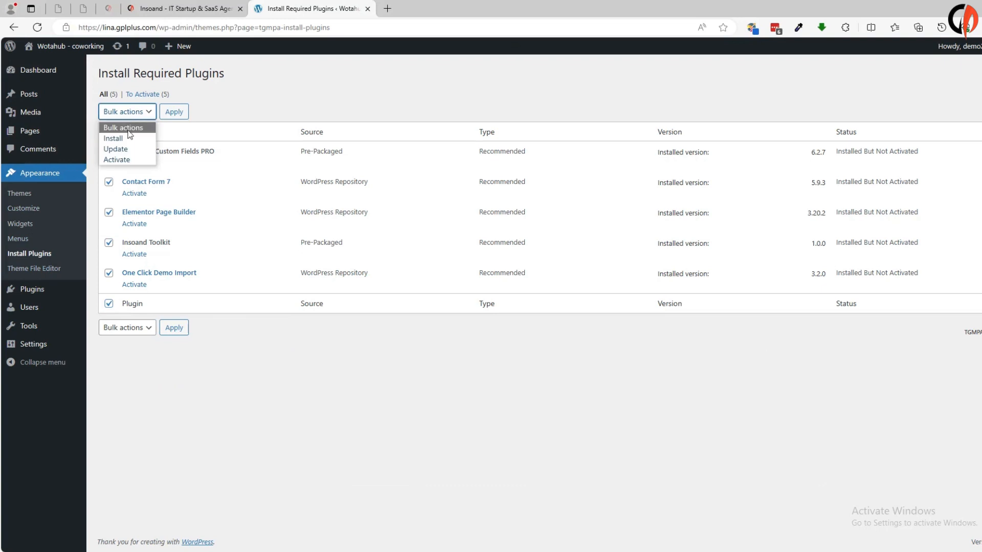
click(134, 161)
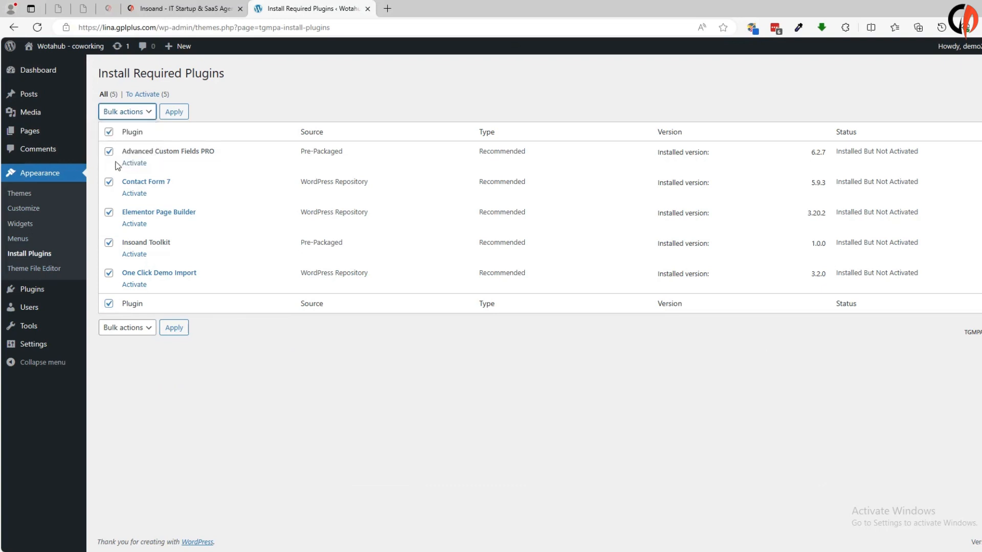
click(174, 113)
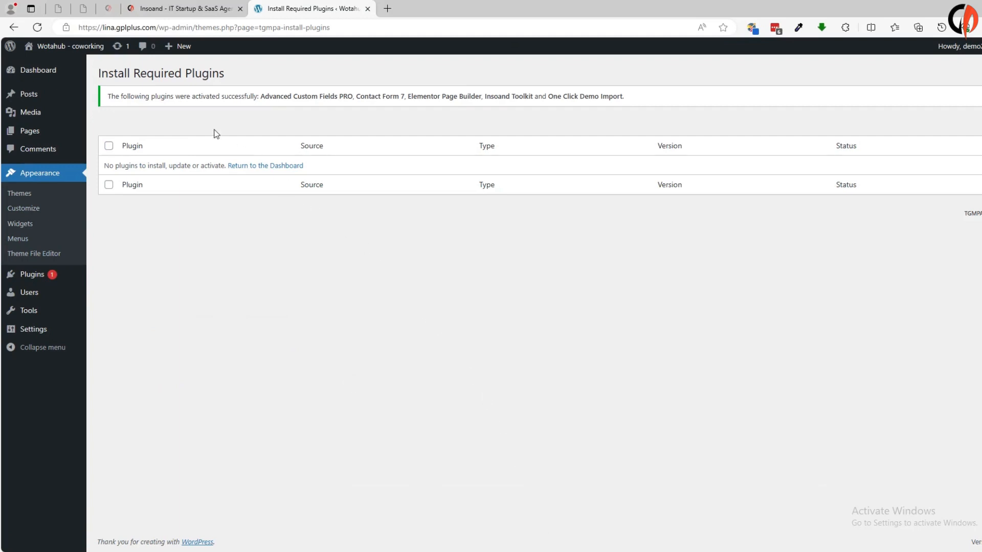
Step: Go to One Click Demo Import and begin the demo data import for the Insoand theme
click(45, 74)
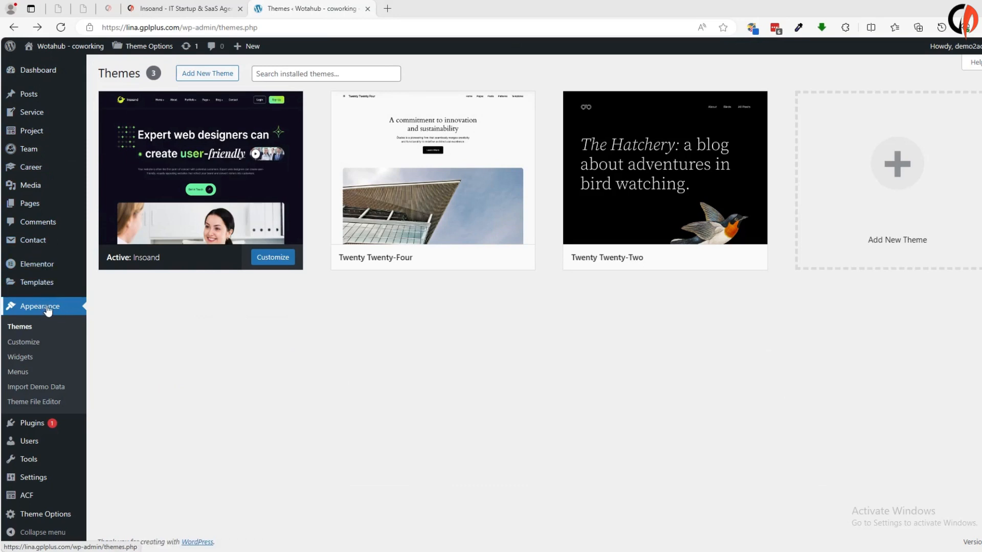
click(39, 390)
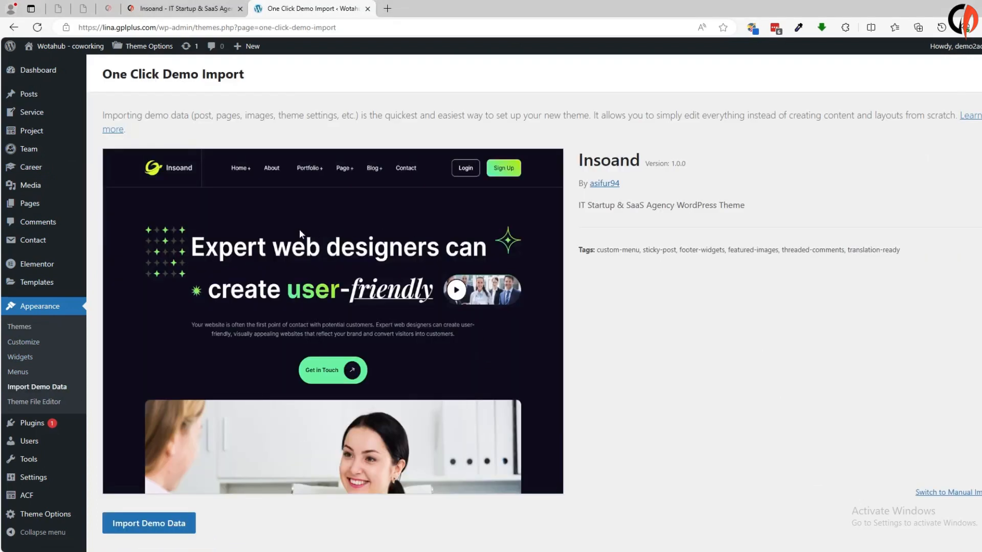
scroll(467, 364, down, 1)
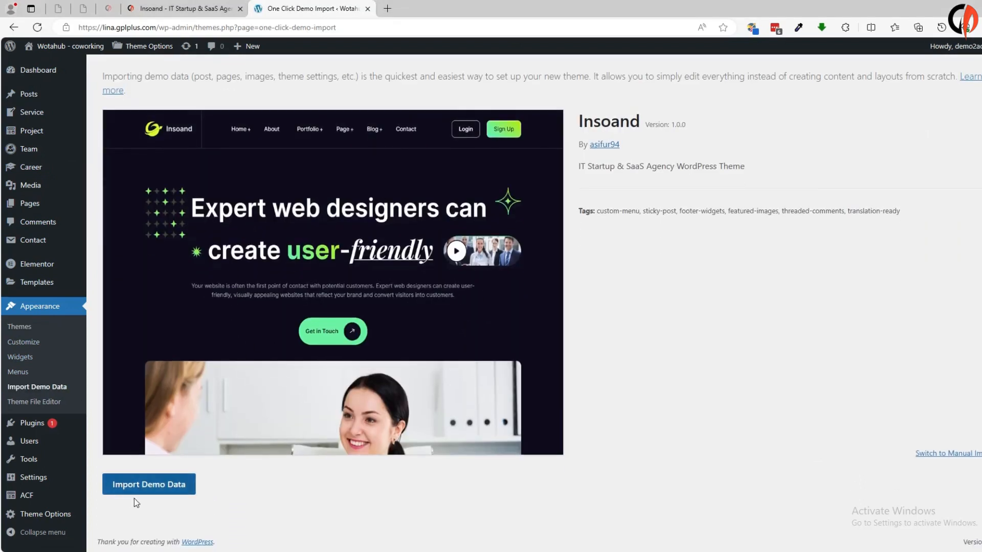
click(155, 489)
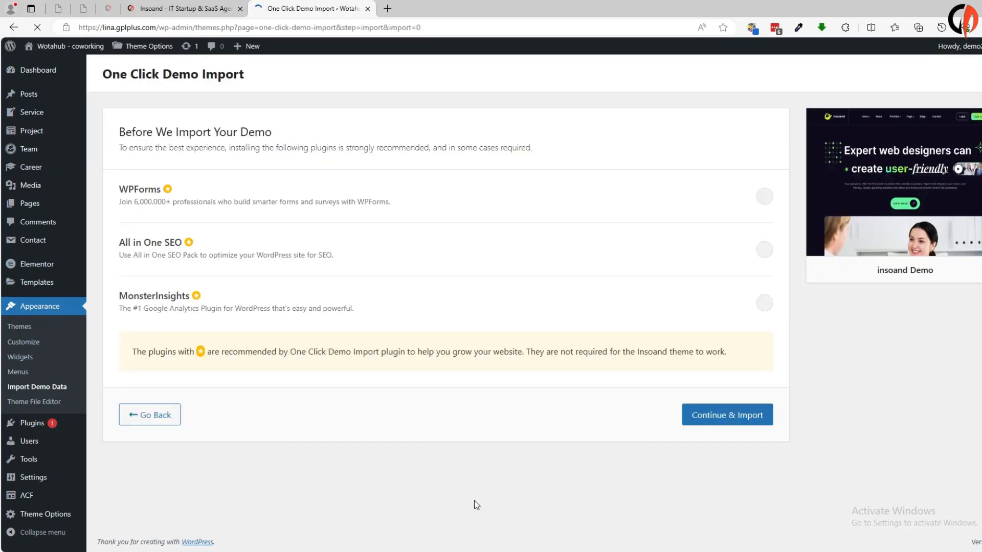
Step: Select WPForms, All in One SEO and MonsterInsights, run the demo import, and open the site
click(764, 203)
click(766, 258)
click(767, 306)
click(726, 416)
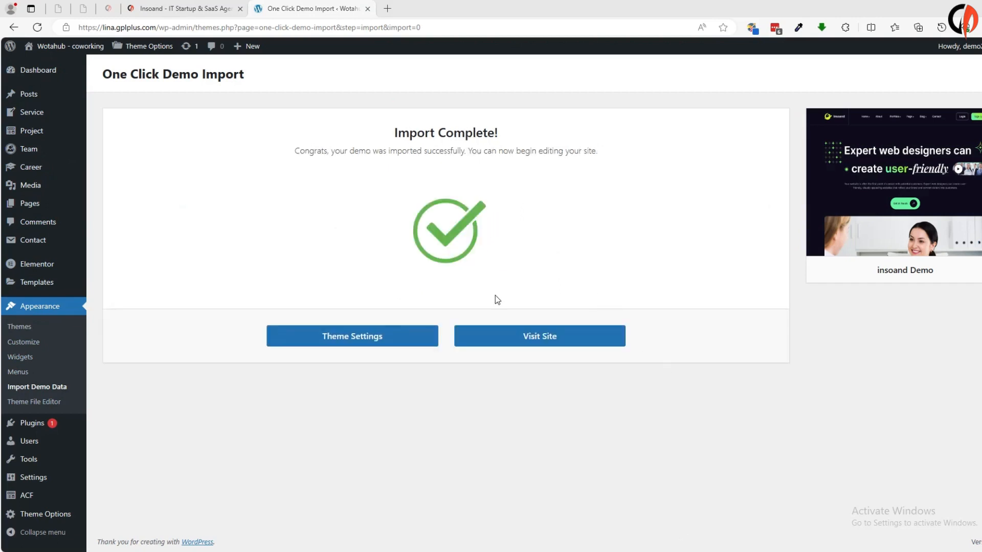
click(555, 346)
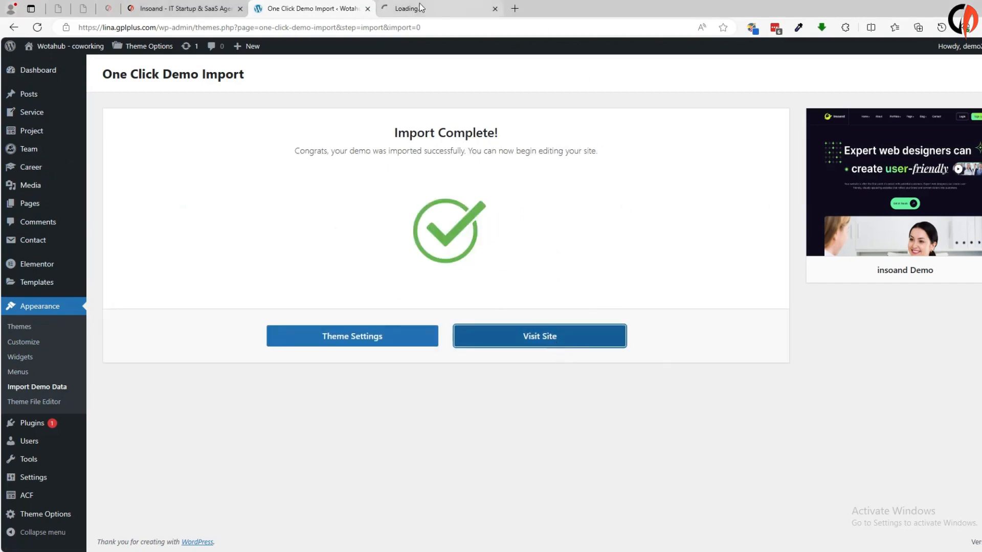
Step: Switch to the newly opened site and review the imported Insoand home page from the hero section down to the footer and back
click(472, 8)
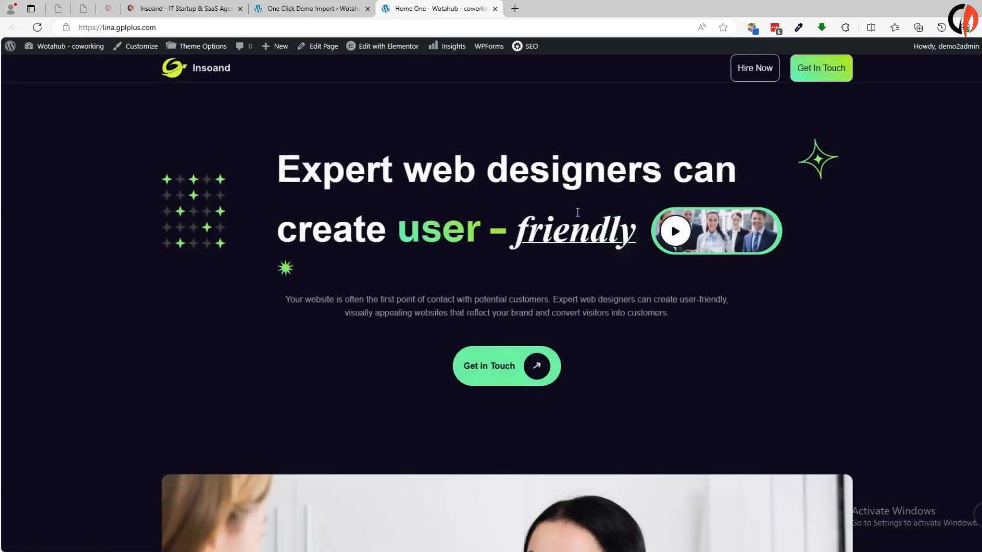
scroll(415, 228, down, 7)
scroll(688, 236, down, 8)
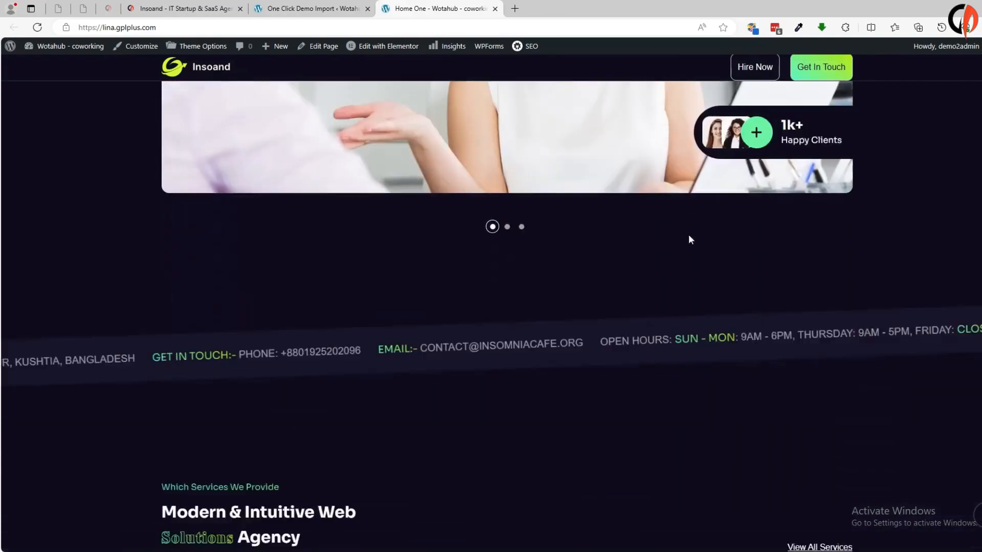
scroll(378, 335, down, 18)
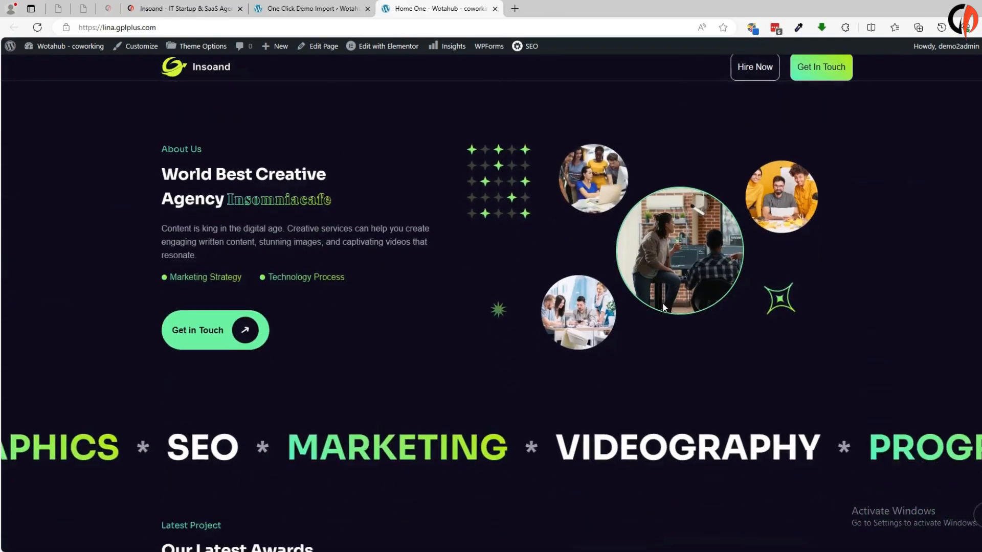
scroll(556, 326, down, 15)
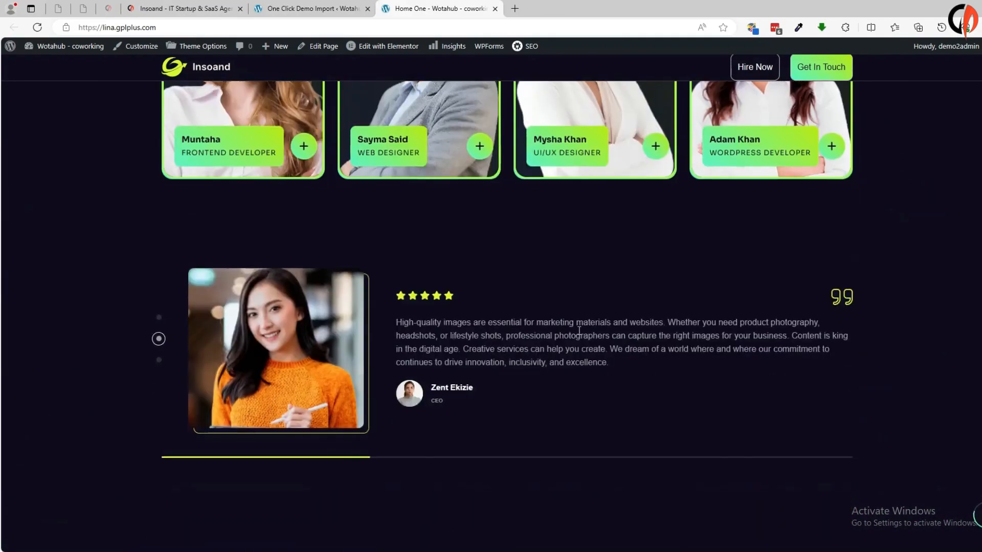
scroll(590, 334, down, 1)
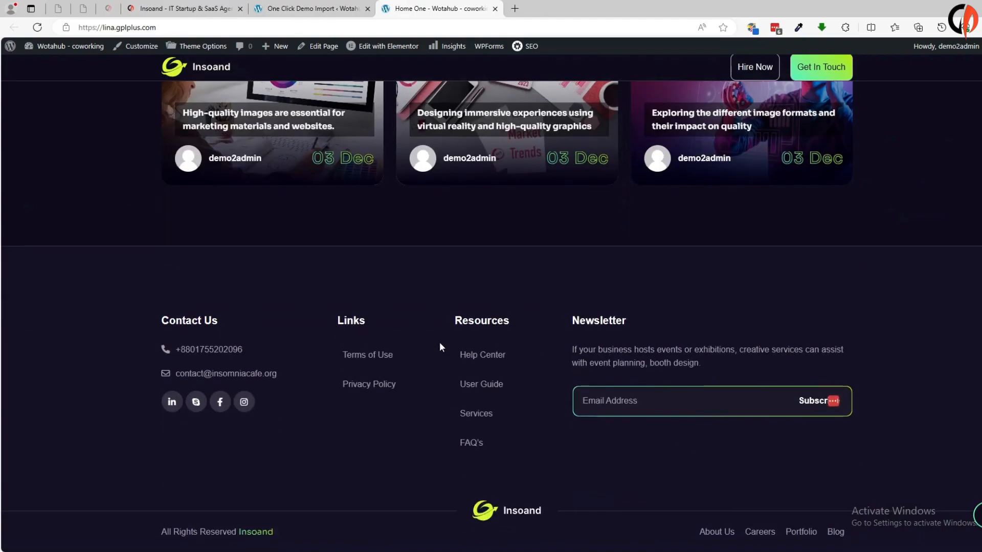
scroll(440, 347, up, 12)
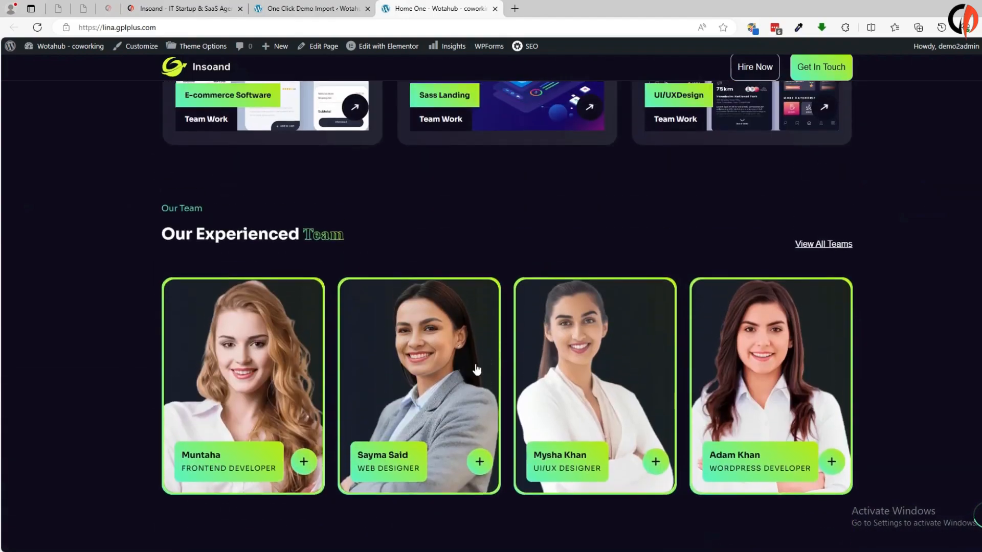
scroll(477, 369, up, 10)
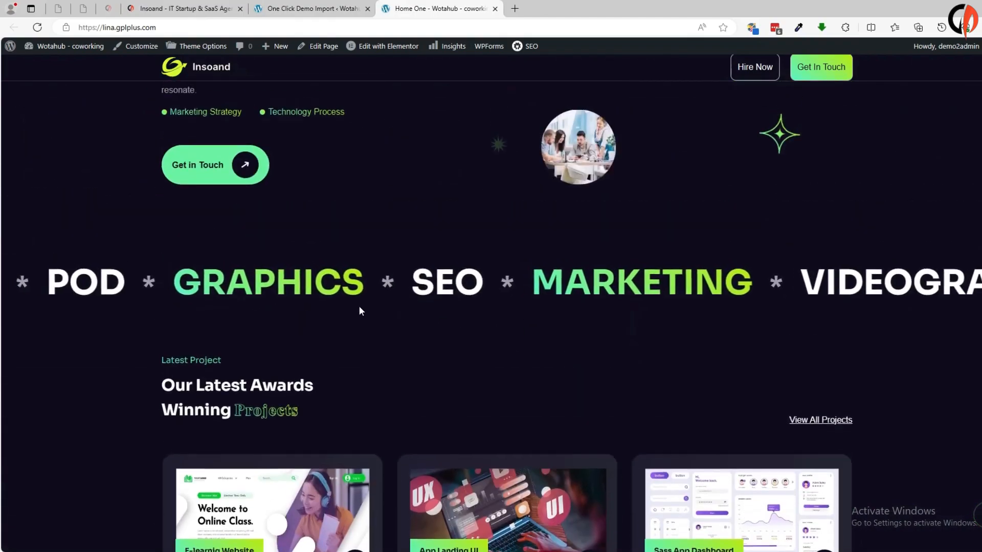
scroll(359, 310, up, 12)
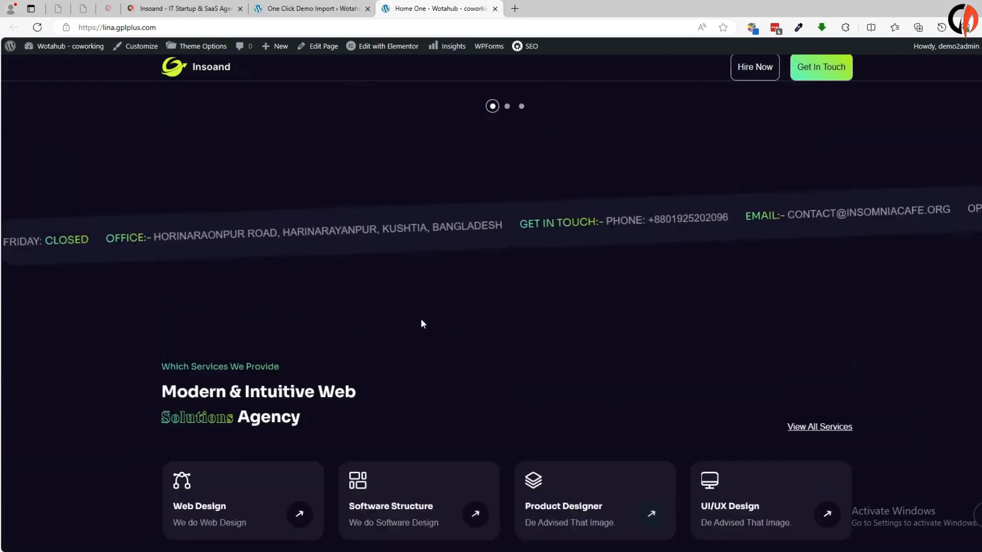
scroll(423, 324, up, 12)
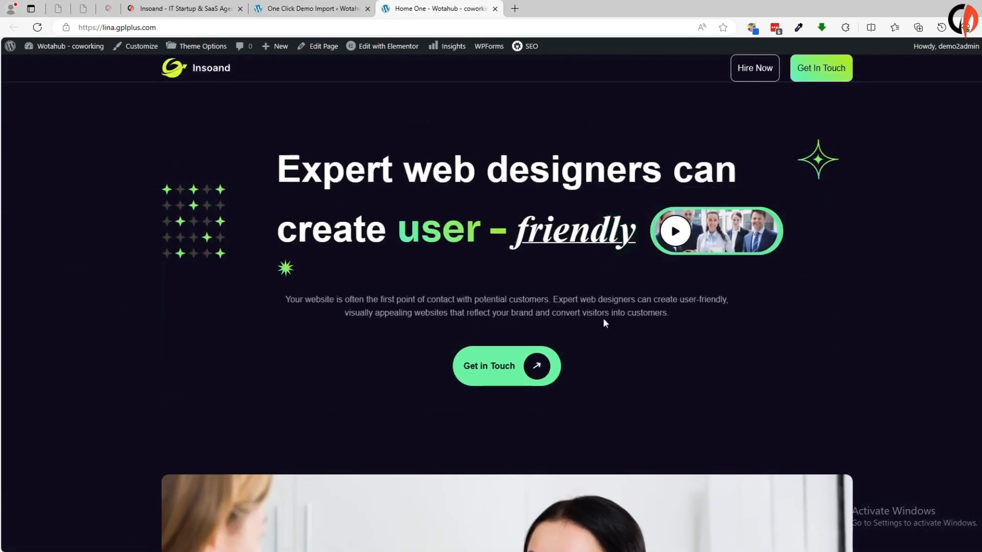